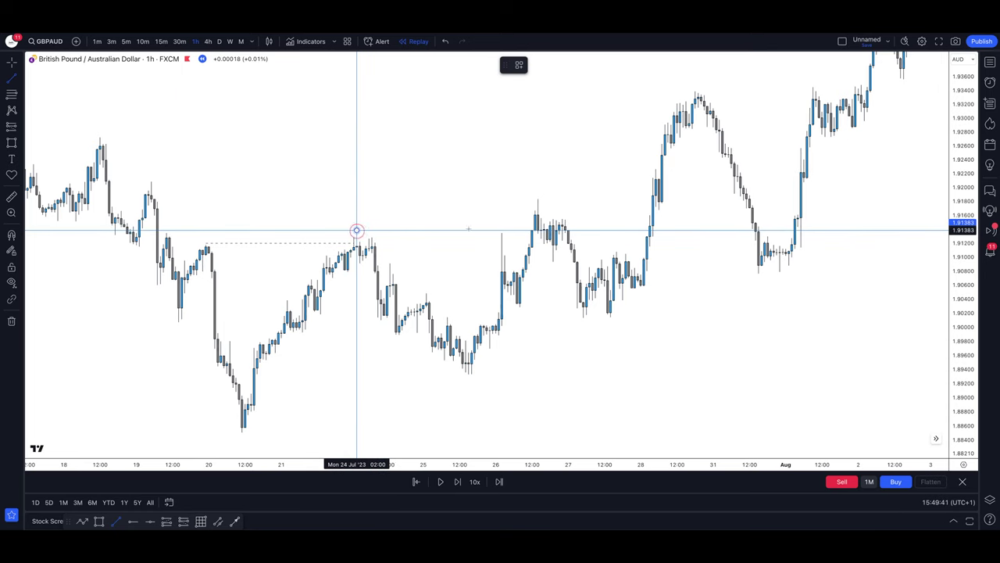
# Draw dashed horizontal lines from the 24, 26 and 28 July swing highs to where price next reaches each level
pyautogui.click(533, 230)
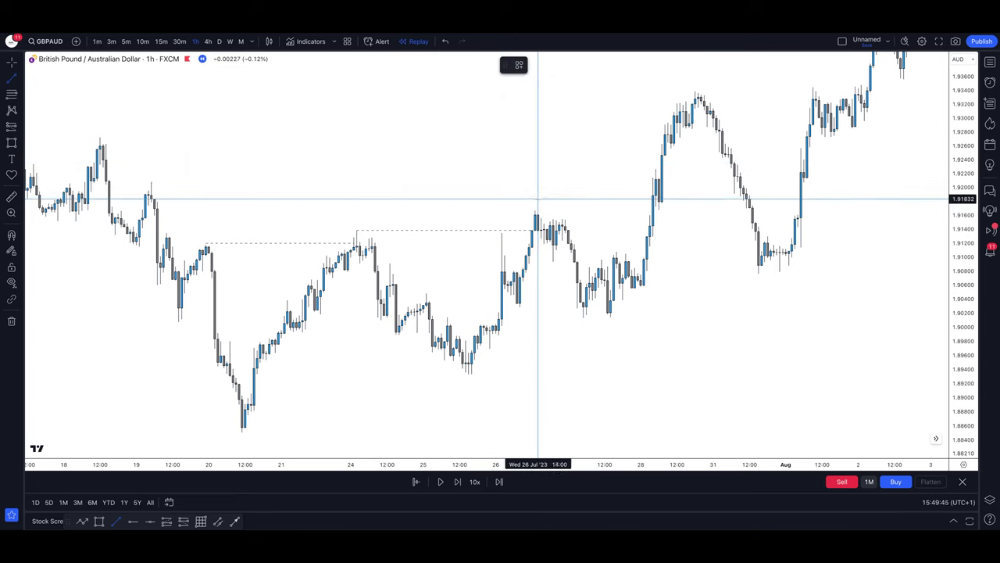
pyautogui.click(655, 198)
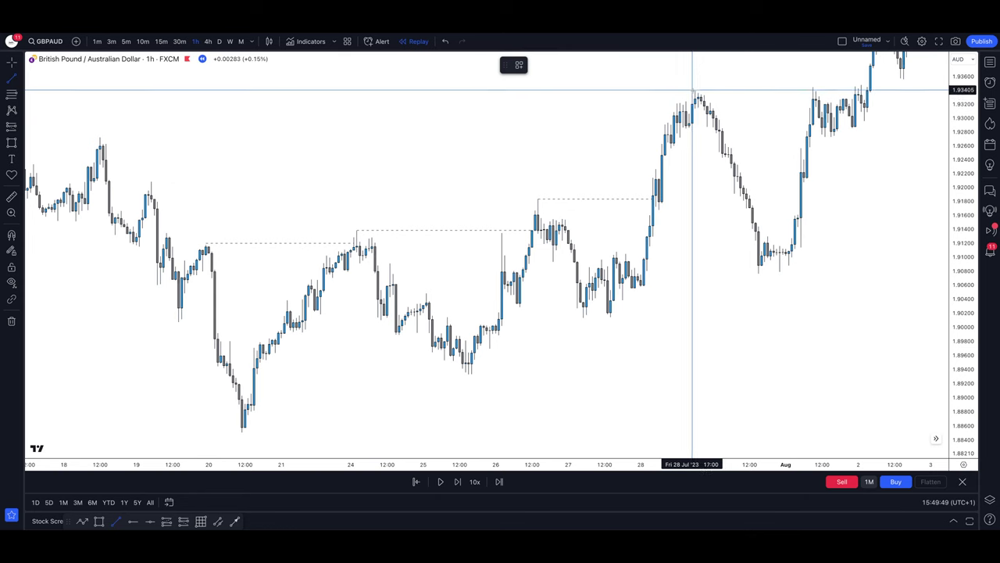
pyautogui.click(810, 91)
# Trace the minor swings rising from the 20 July low with the Path tool and delete that path
pyautogui.click(18, 142)
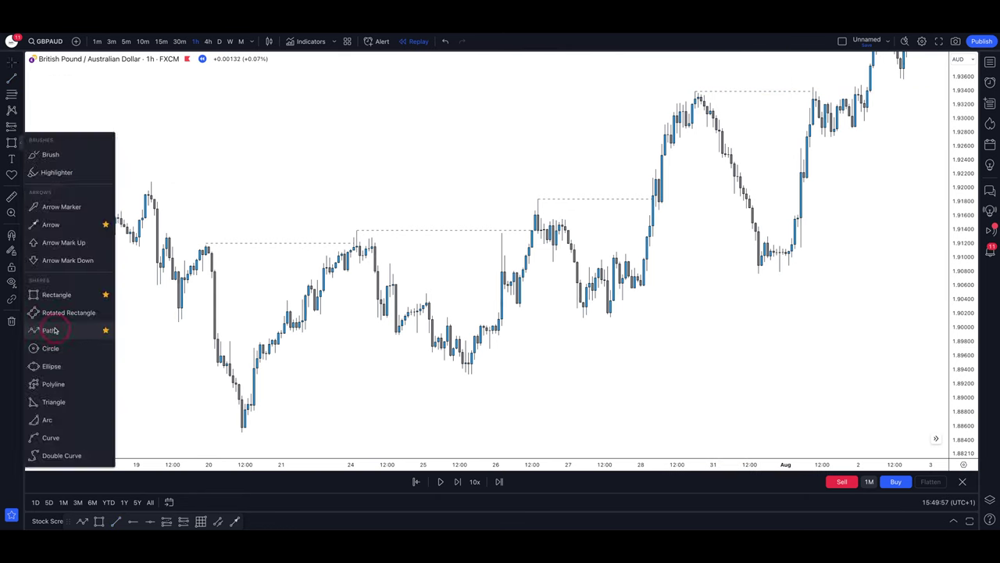
pyautogui.click(50, 330)
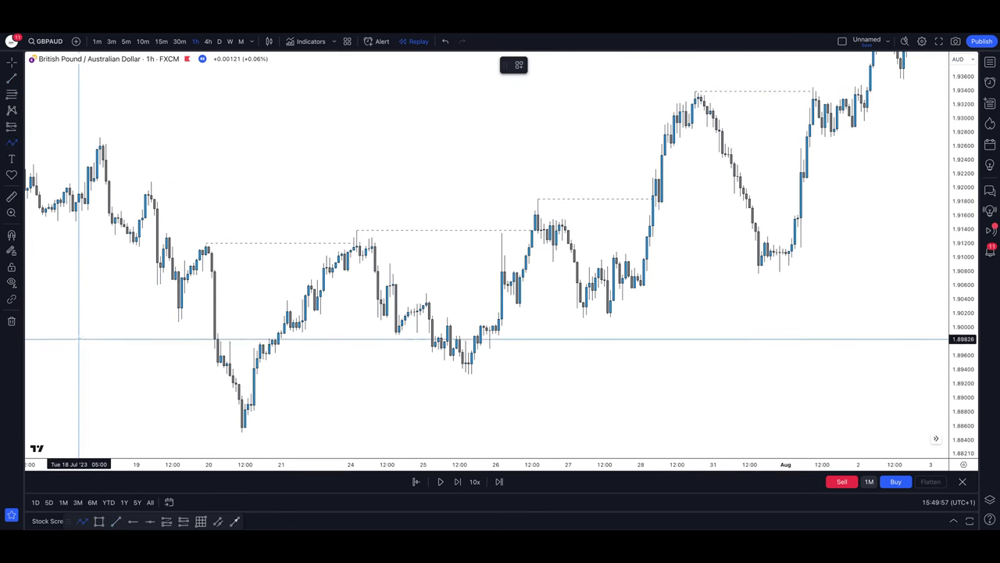
pyautogui.click(236, 431)
pyautogui.click(259, 338)
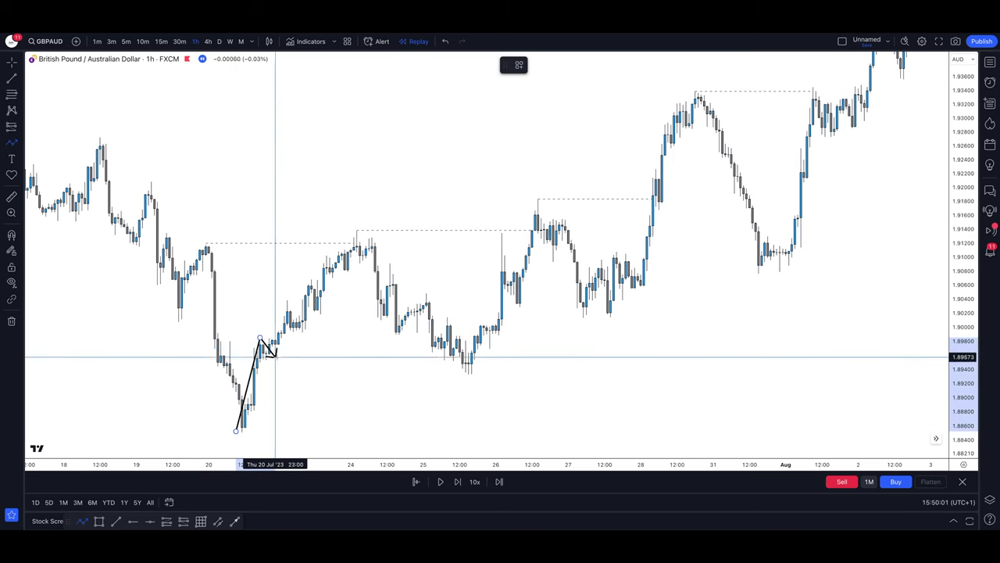
pyautogui.click(277, 357)
pyautogui.click(283, 301)
pyautogui.click(295, 334)
pyautogui.click(302, 279)
pyautogui.click(327, 299)
pyautogui.doubleClick(329, 270)
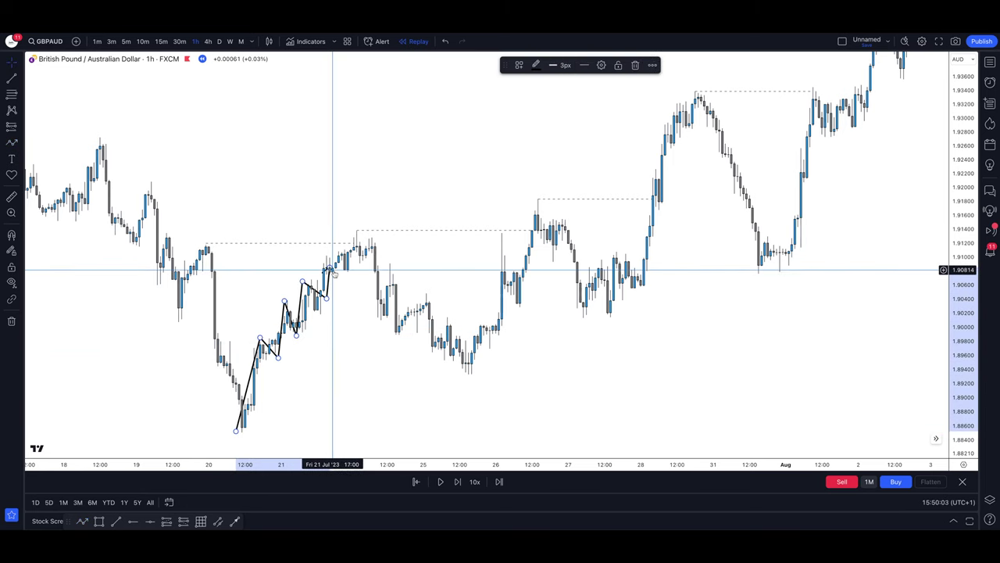
pyautogui.press('Delete')
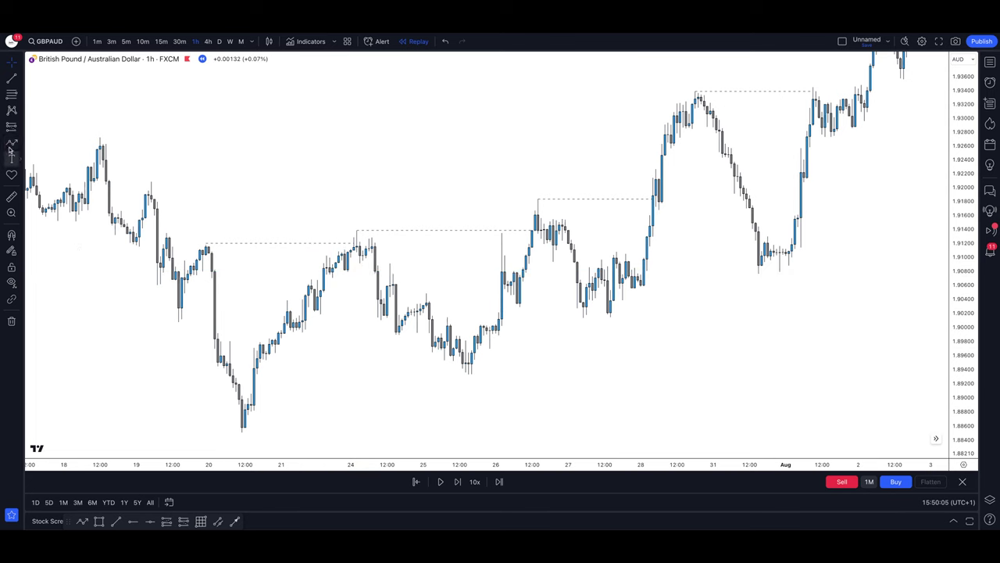
# Draw a path through the major swing lows and highs from the 20 July low, extending its end up to the early August high
pyautogui.click(240, 427)
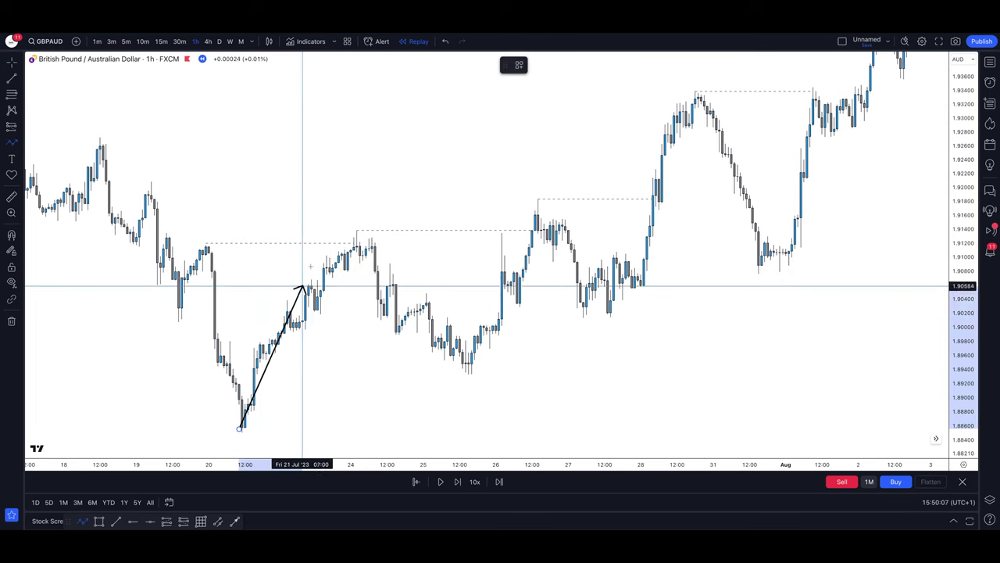
pyautogui.click(359, 233)
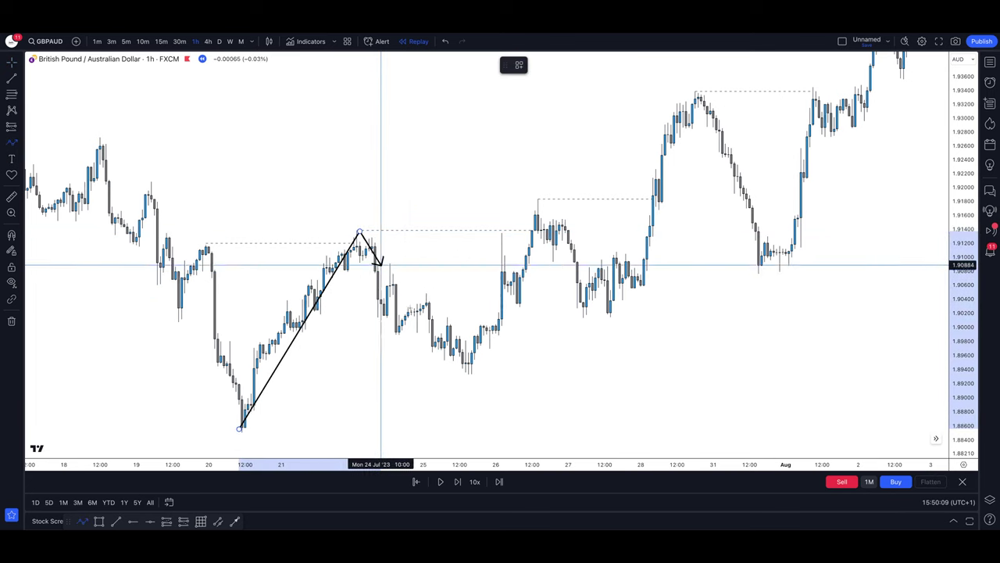
pyautogui.click(466, 371)
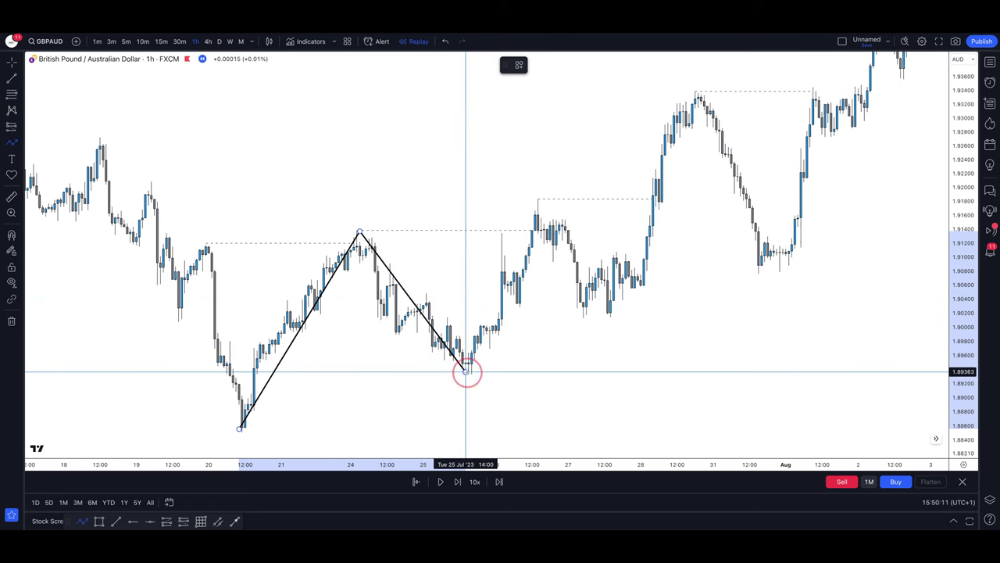
pyautogui.click(541, 198)
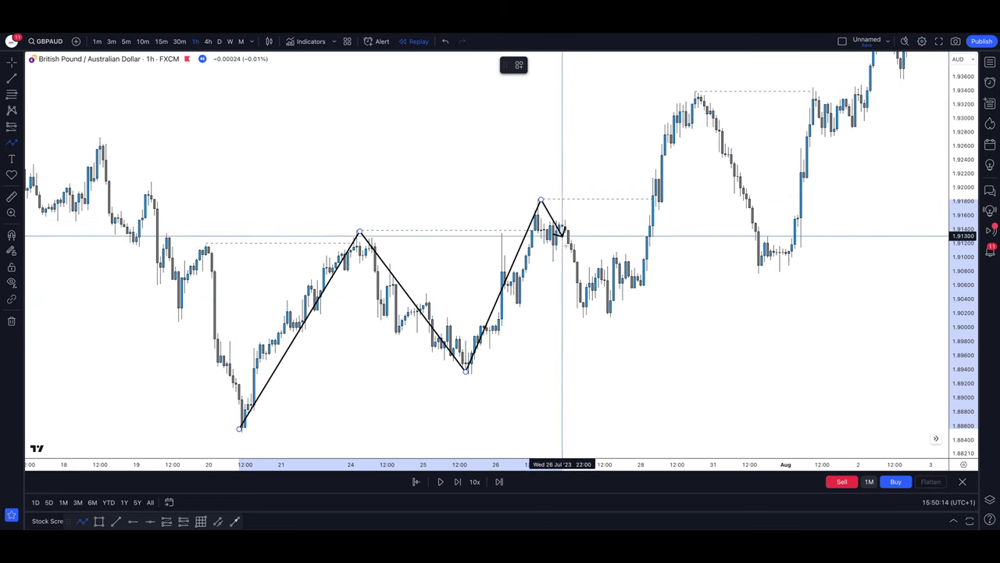
pyautogui.click(604, 315)
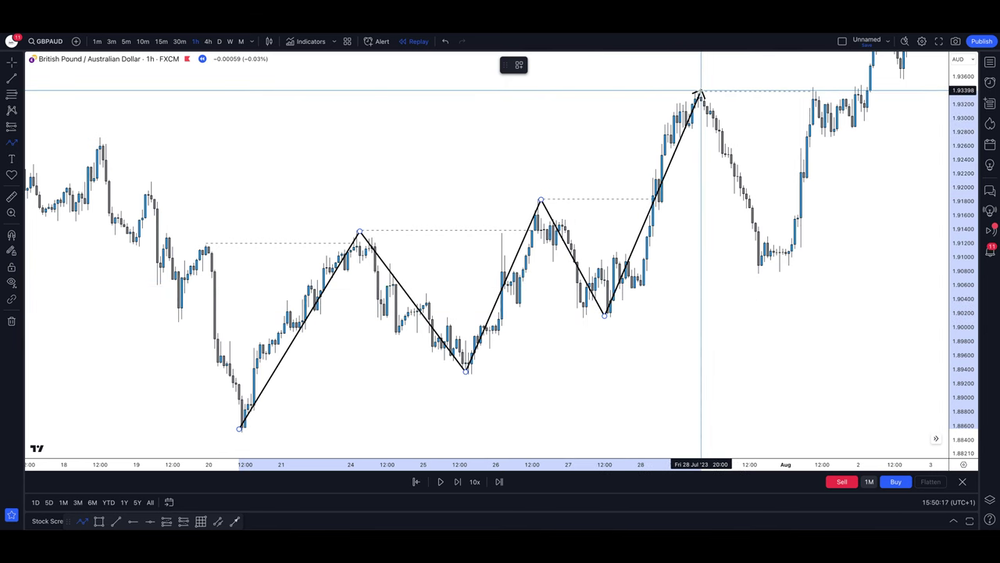
pyautogui.click(701, 90)
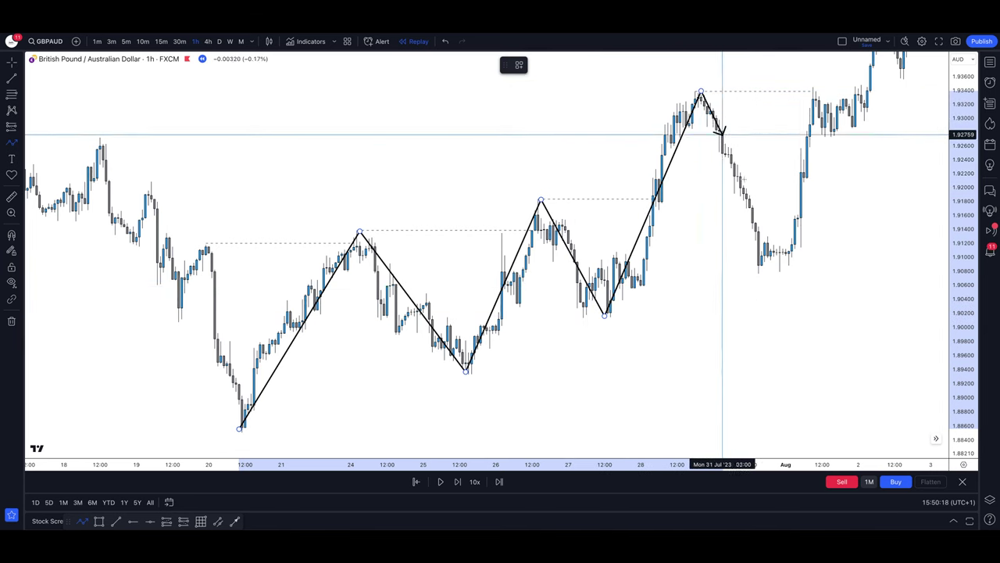
pyautogui.click(773, 268)
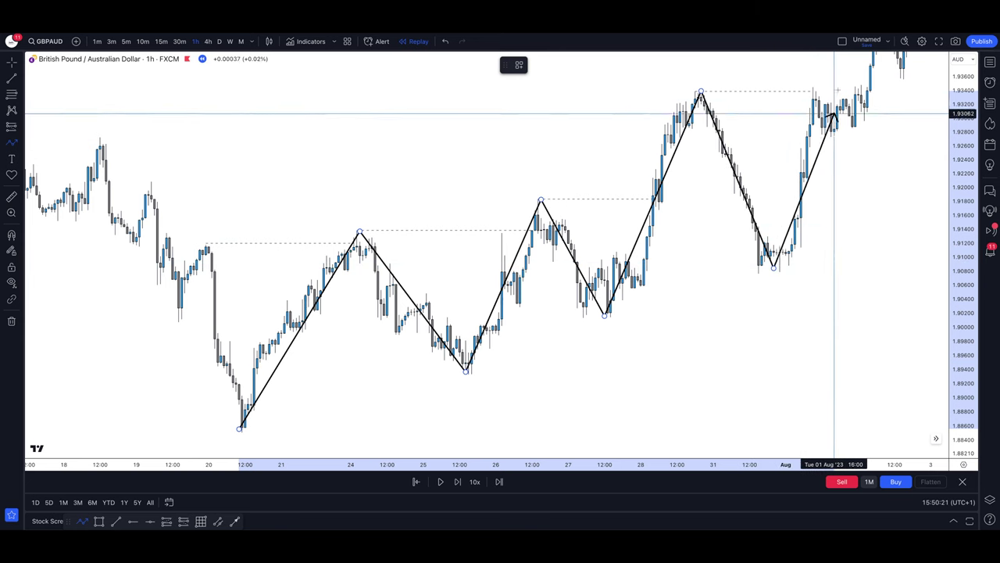
pyautogui.doubleClick(849, 60)
pyautogui.moveTo(870, 154); pyautogui.dragTo(880, 272)
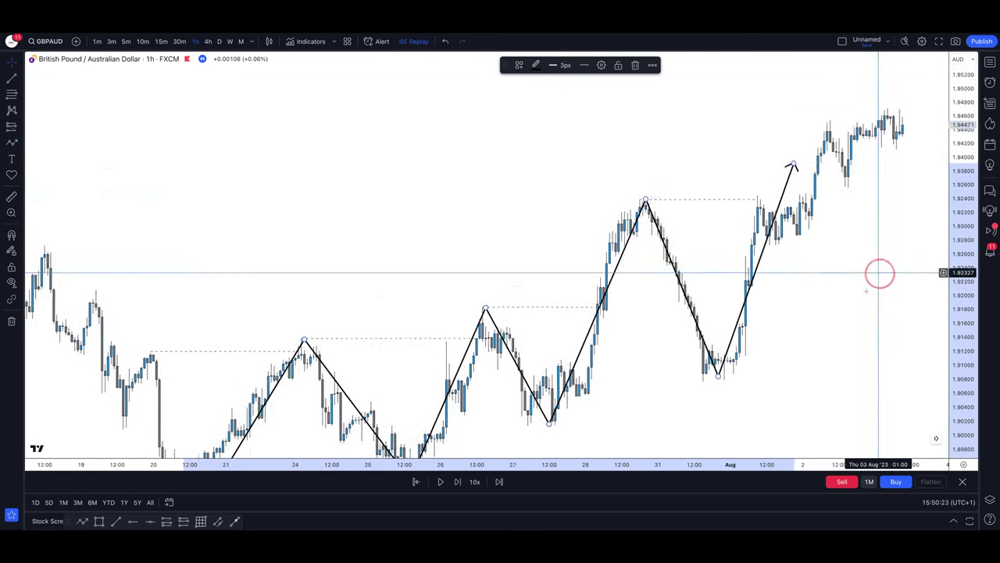
pyautogui.moveTo(782, 180); pyautogui.dragTo(799, 141)
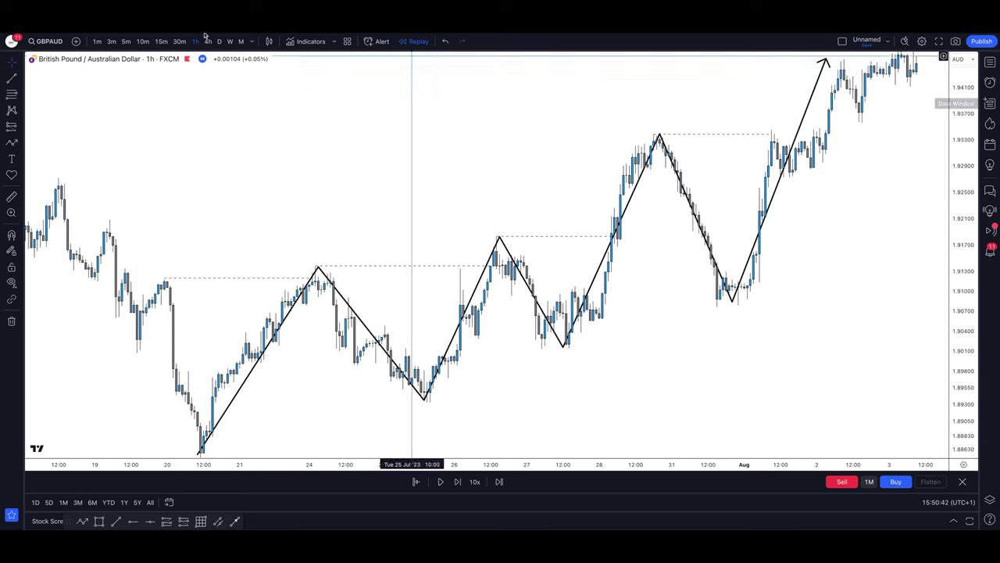
# Trace the minor swings inside the 24 July pullback with the Path tool and delete that path
pyautogui.click(11, 140)
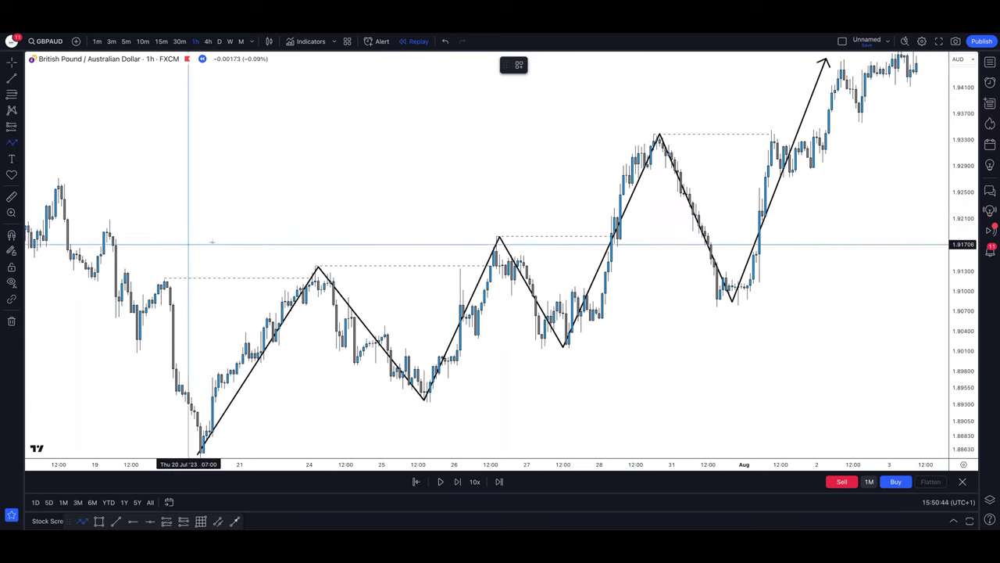
pyautogui.click(329, 276)
pyautogui.click(339, 359)
pyautogui.click(347, 299)
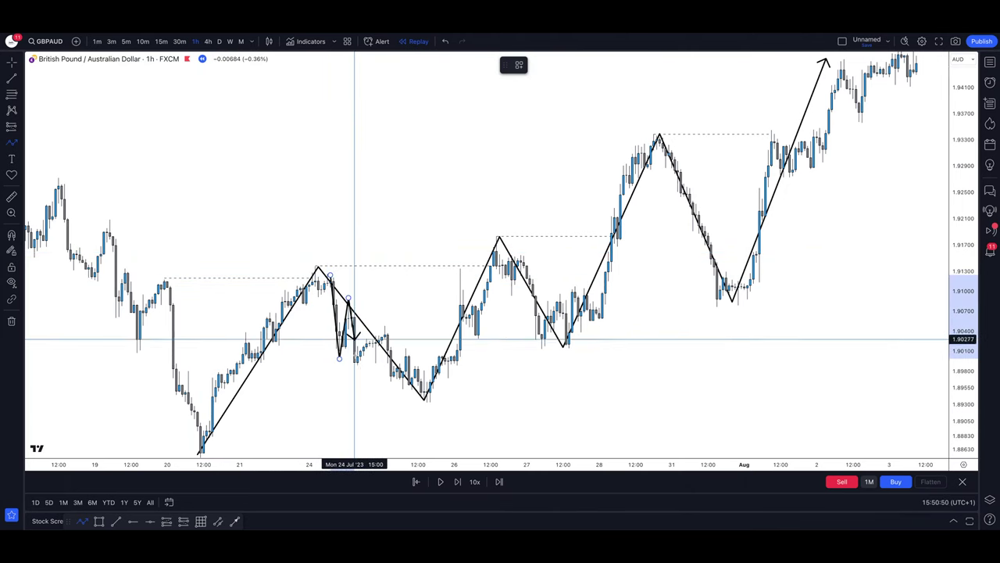
pyautogui.click(355, 364)
pyautogui.click(379, 325)
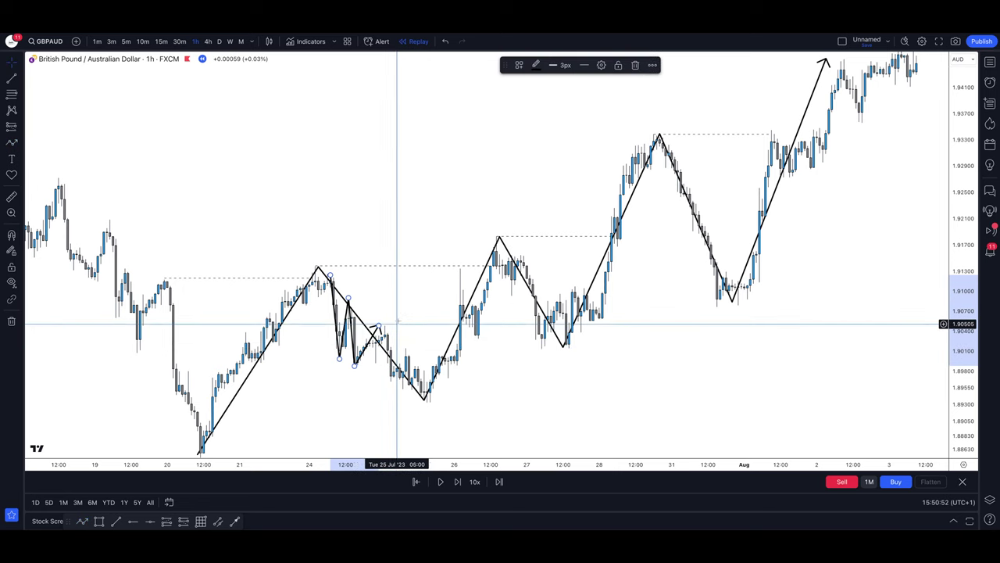
pyautogui.press('Delete')
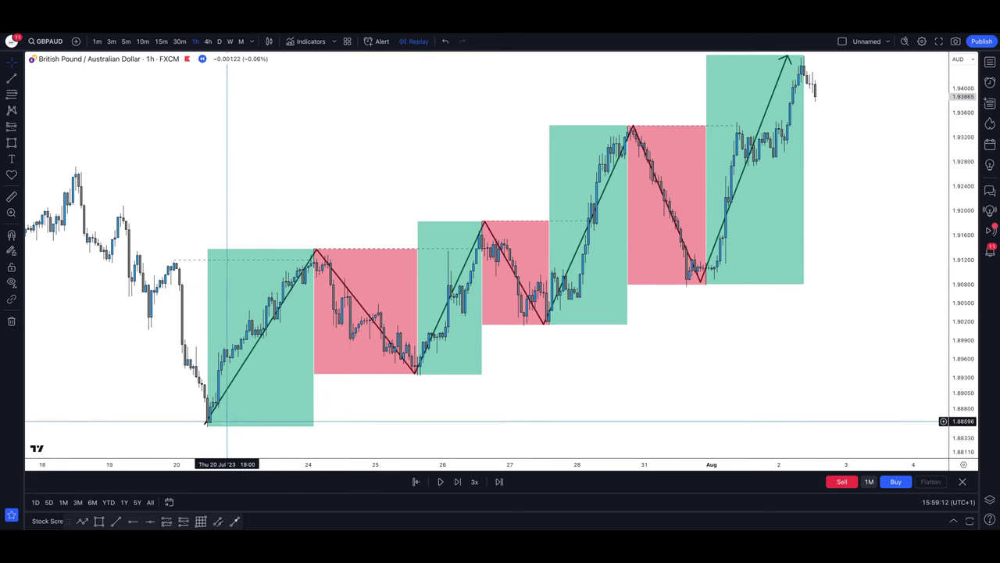
# Delete the black path running across the green and red leg zones
pyautogui.click(315, 249)
pyautogui.press('Delete')
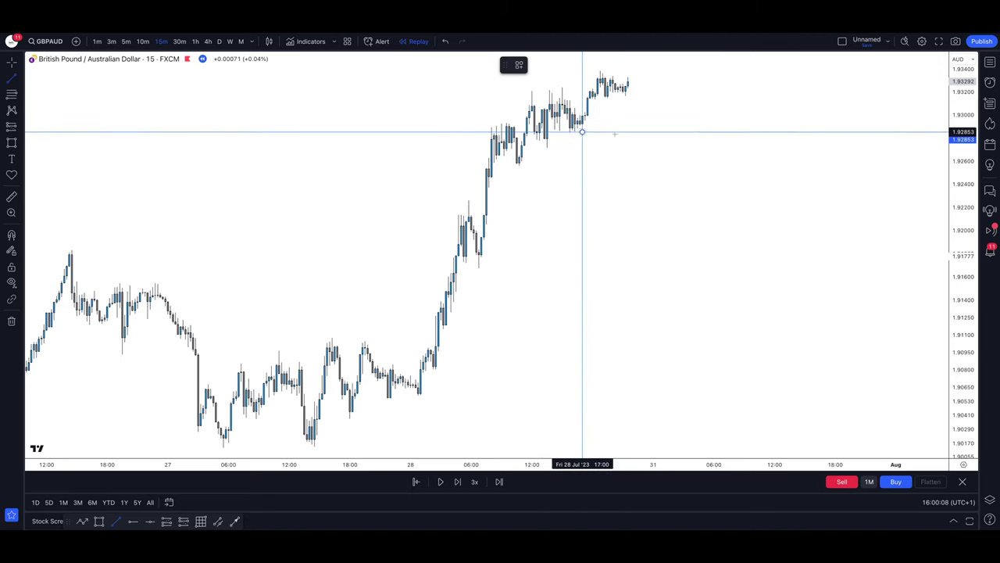
# Finish the dashed horizontal line from the 28 July 17:00 low at 1.92853 and pause the replay after price breaks below it
pyautogui.click(668, 133)
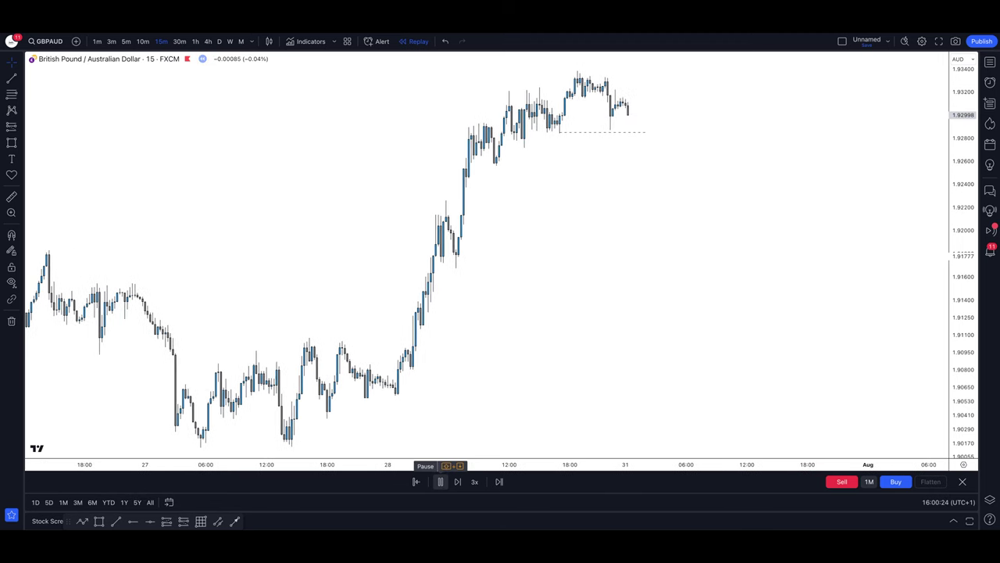
pyautogui.click(440, 482)
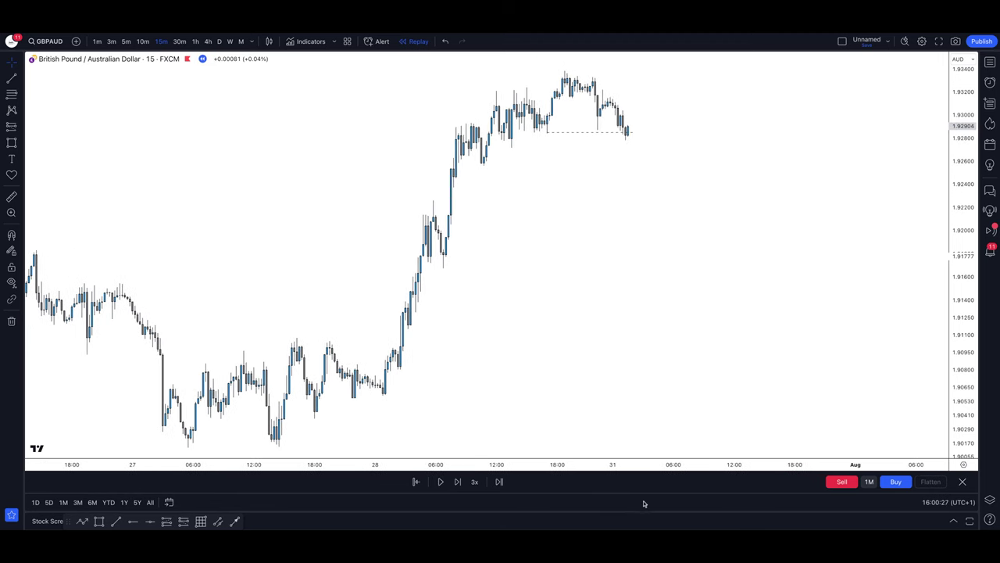
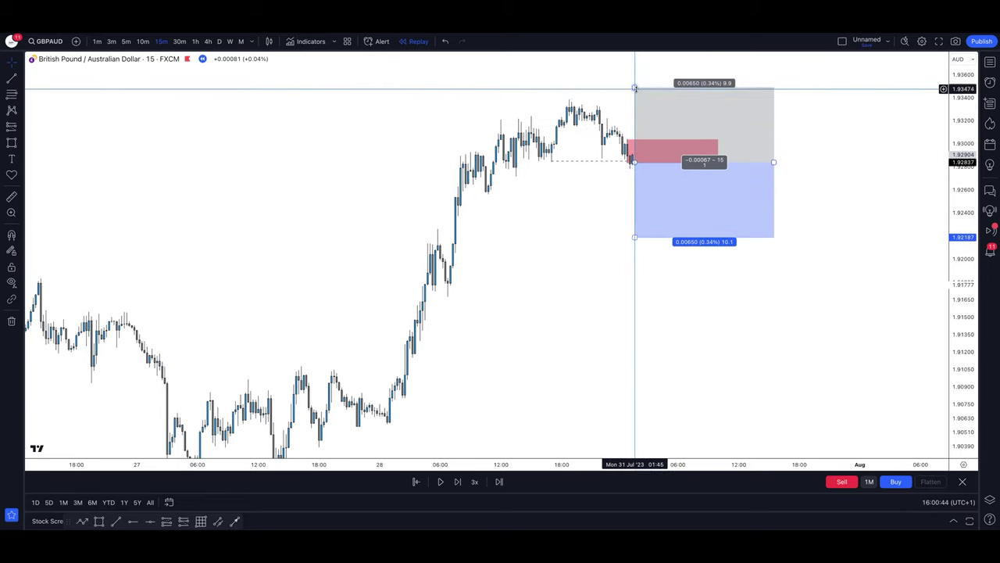
# Stretch the short position's target down to about 1.9103 and draw a rectangle over the zone starting at the 28 July 02:45 candle
pyautogui.moveTo(634, 237); pyautogui.dragTo(635, 370)
pyautogui.hotkey('alt', 'shift', 'r')
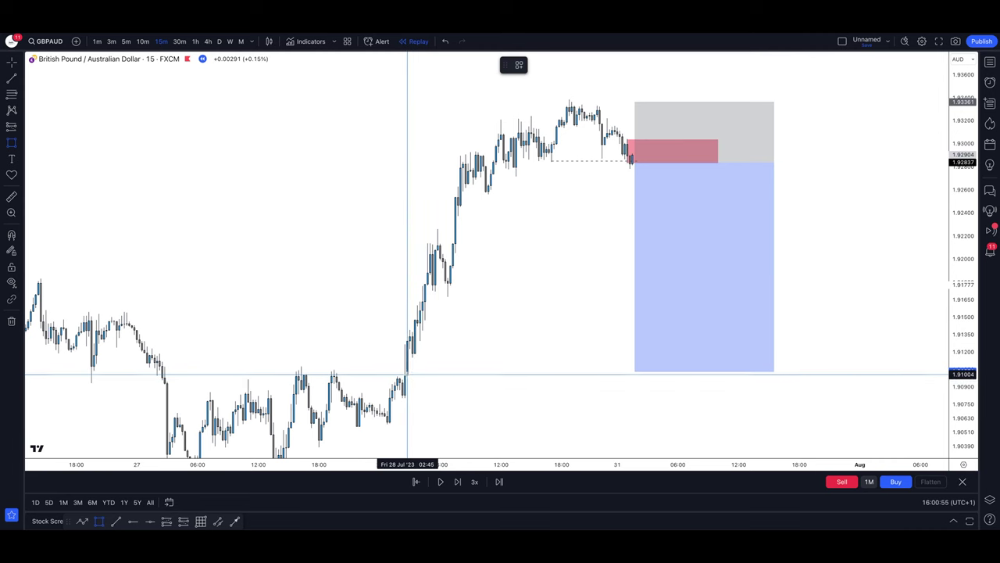
pyautogui.moveTo(405, 375); pyautogui.dragTo(789, 398)
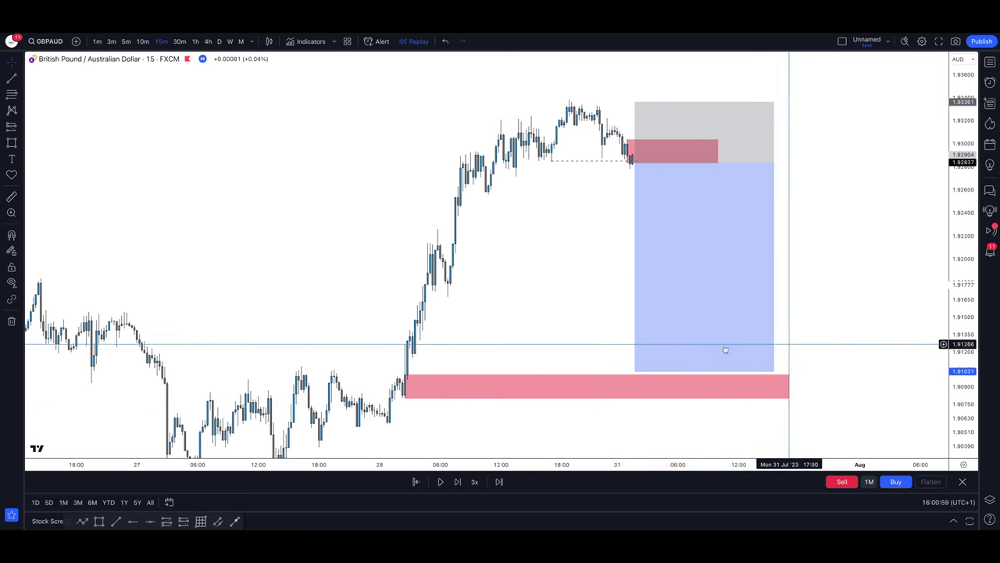
# Align the short position's target with the upper edge of the lower red zone at 1.91008
pyautogui.click(648, 357)
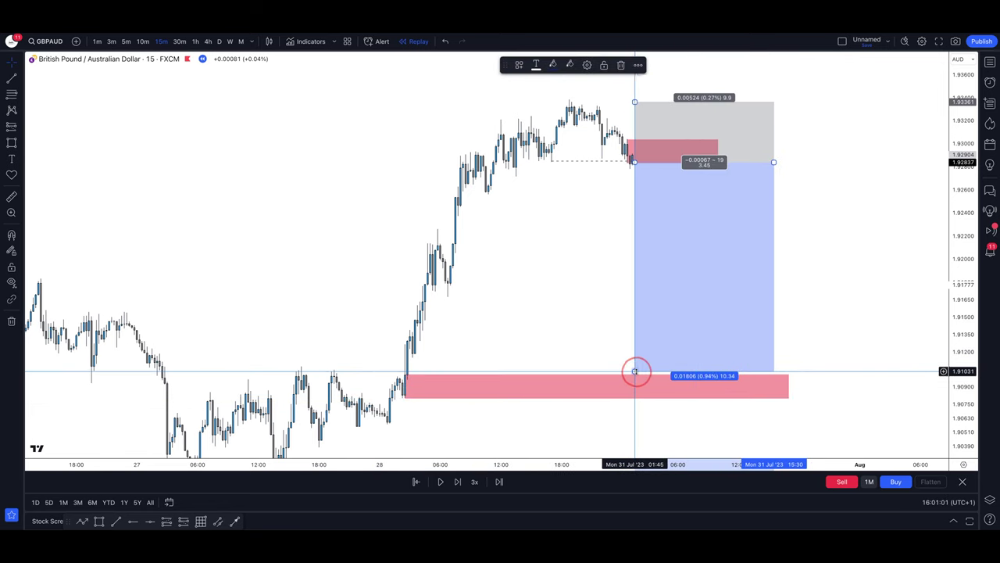
pyautogui.moveTo(635, 371); pyautogui.dragTo(638, 374)
pyautogui.click(776, 302)
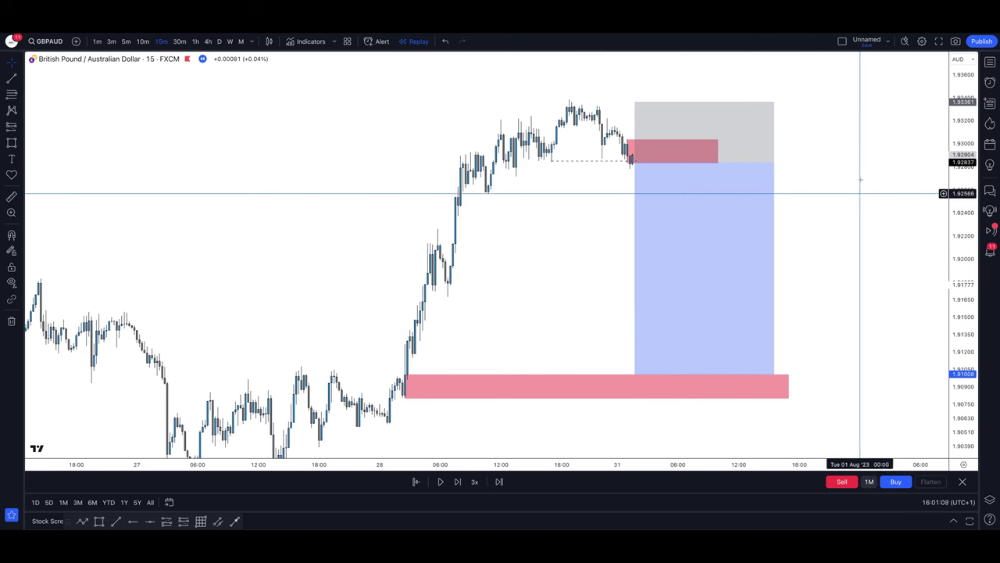
# Run the replay until price reaches the short position's target in the lower red zone, and pause it there
pyautogui.click(440, 481)
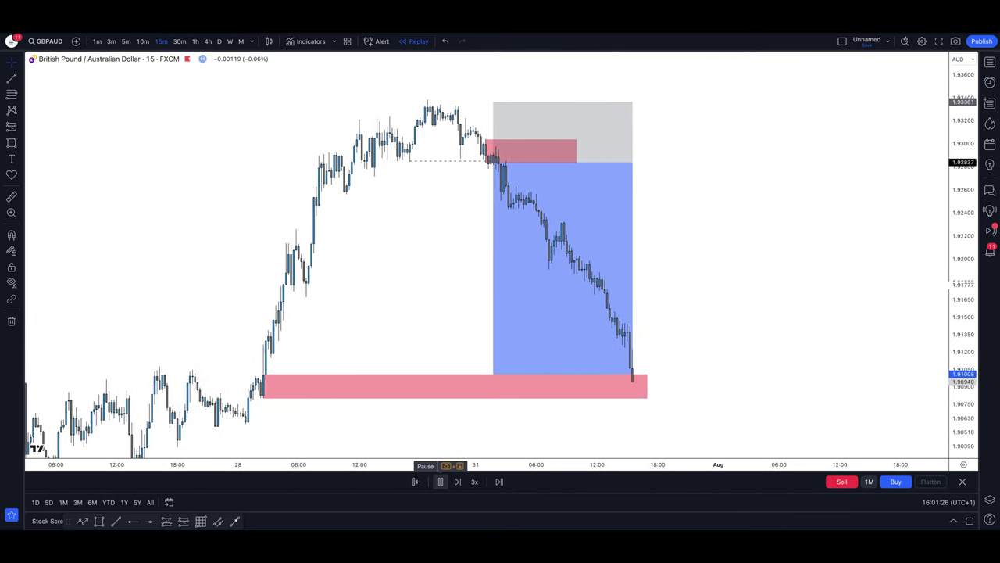
pyautogui.click(440, 481)
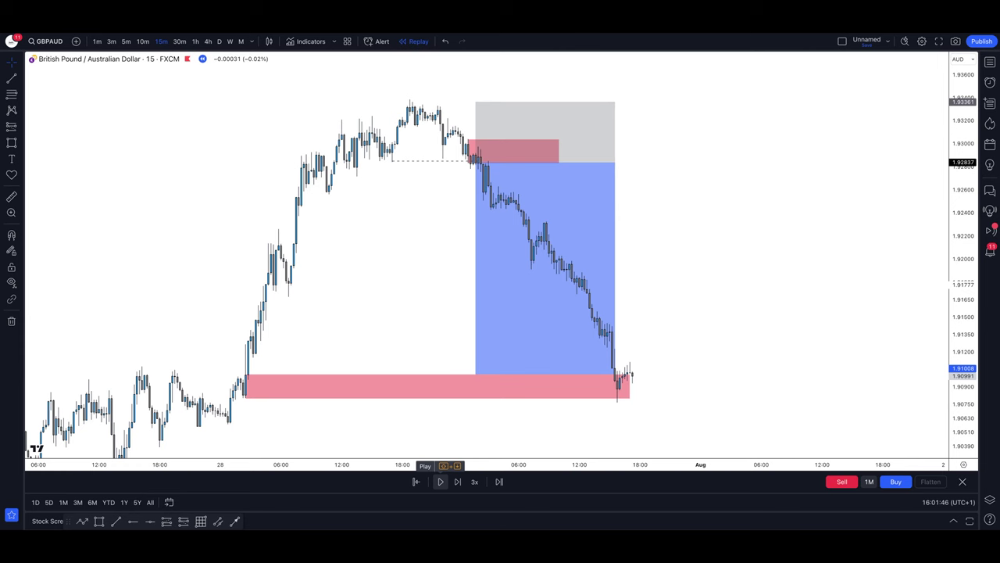
pyautogui.hscroll(-3, 828, 339)
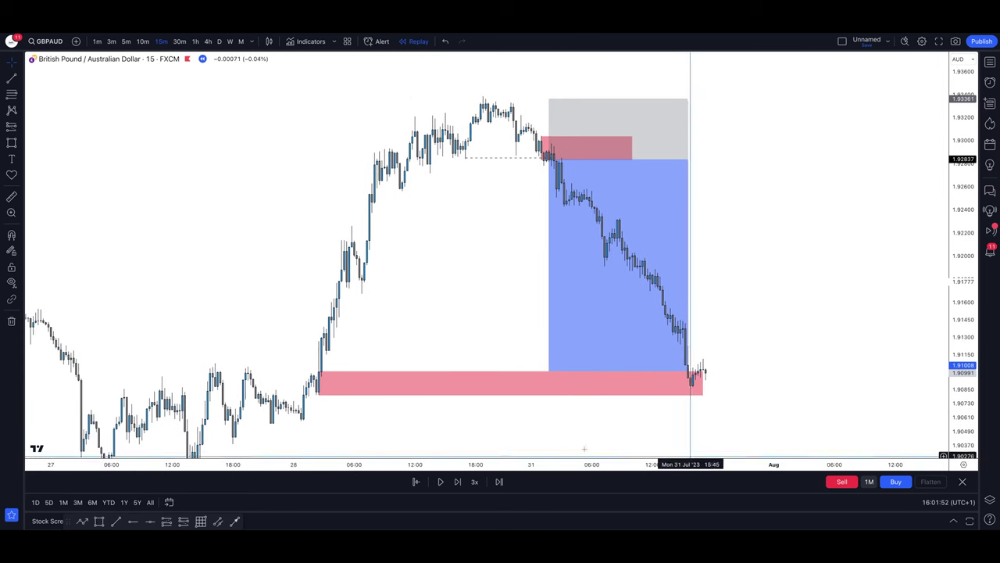